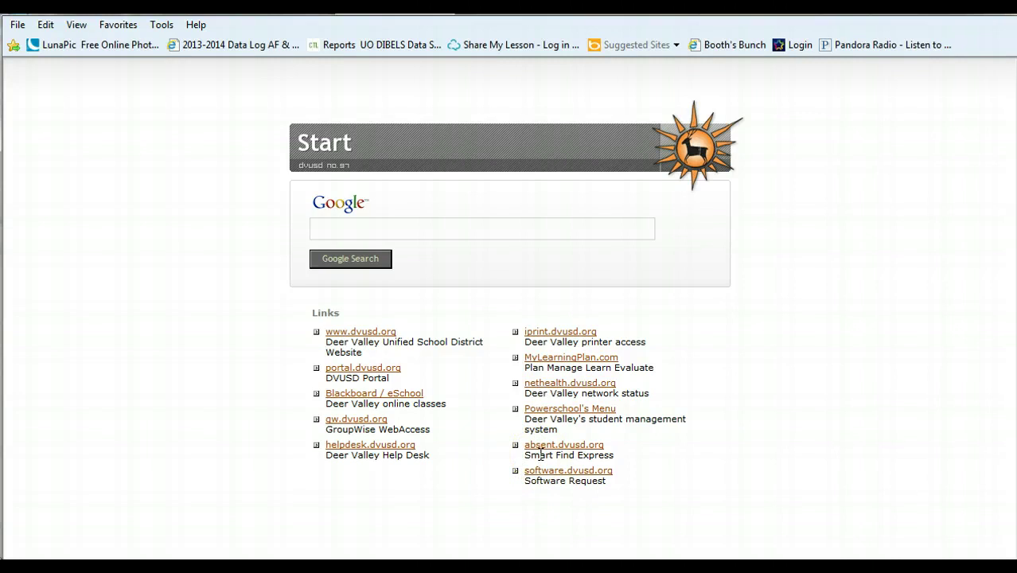
Log in to the DVUSD Portal with the username and password to reach Employee News.
left_click(381, 371)
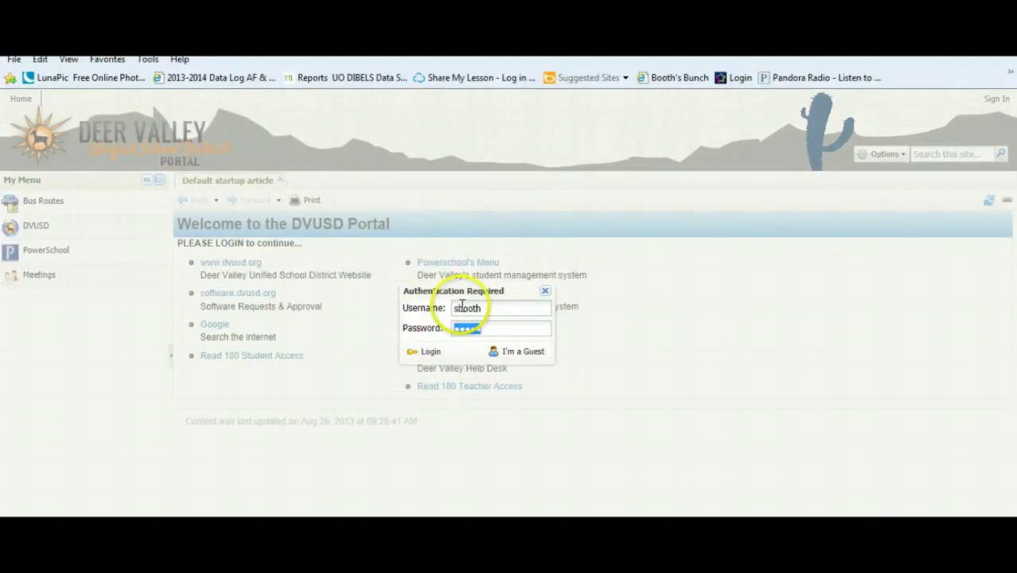
left_click(428, 351)
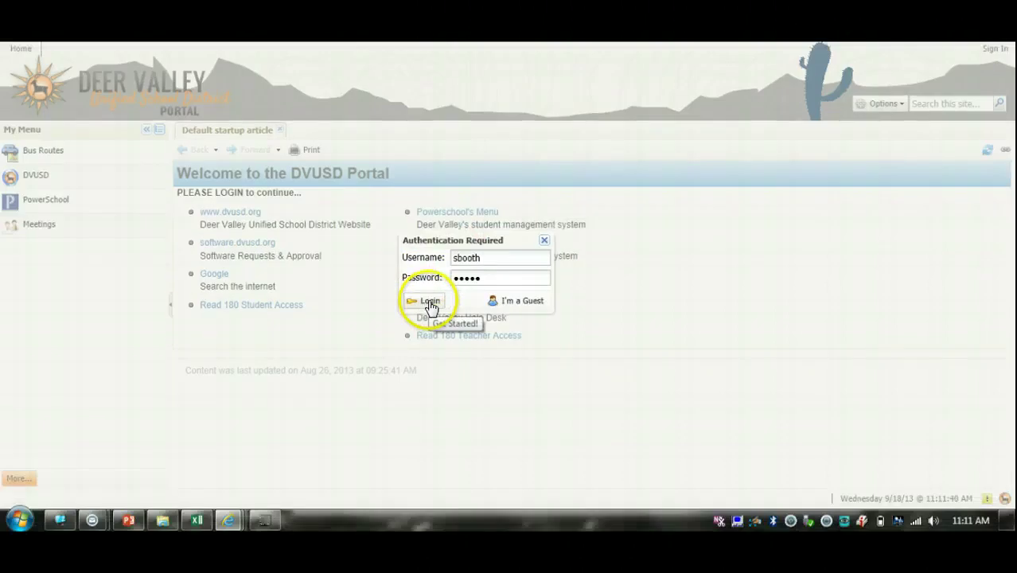
left_click(430, 303)
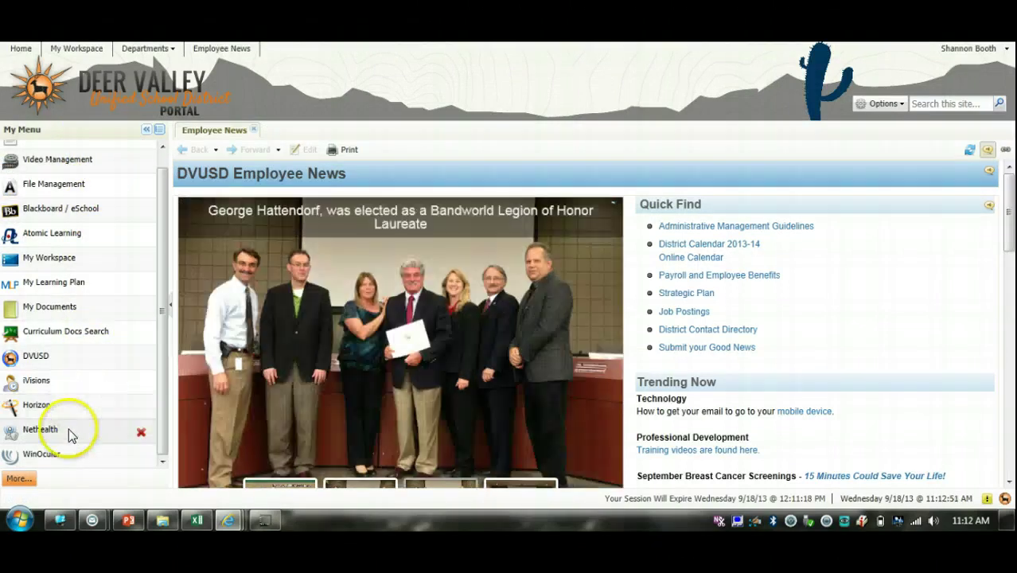
Show all portal applications via More... and drag SmartFindExpress into My Menu.
left_click(17, 479)
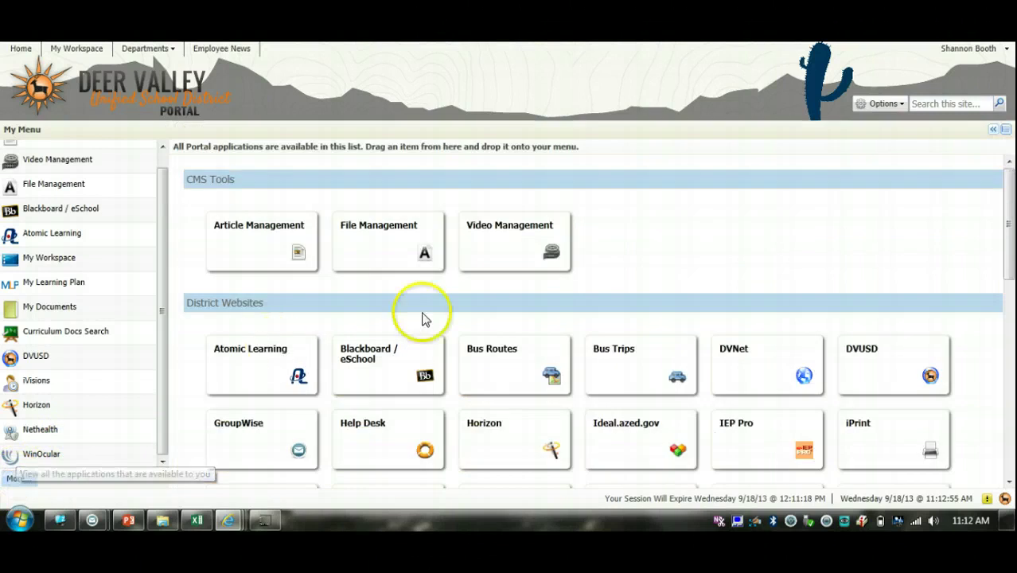
left_click_drag(1009, 205, 1011, 274)
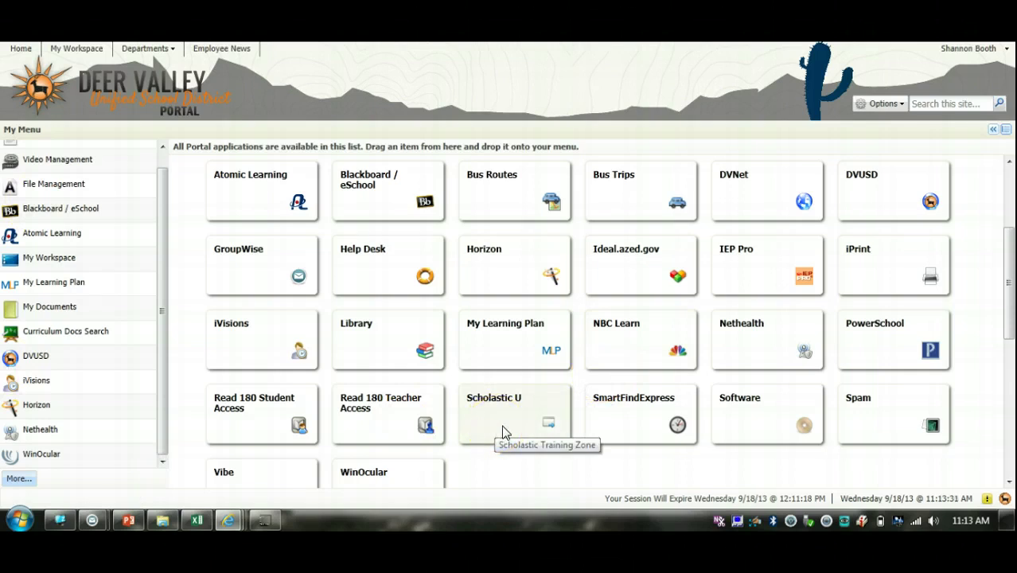
left_click_drag(502, 430, 107, 382)
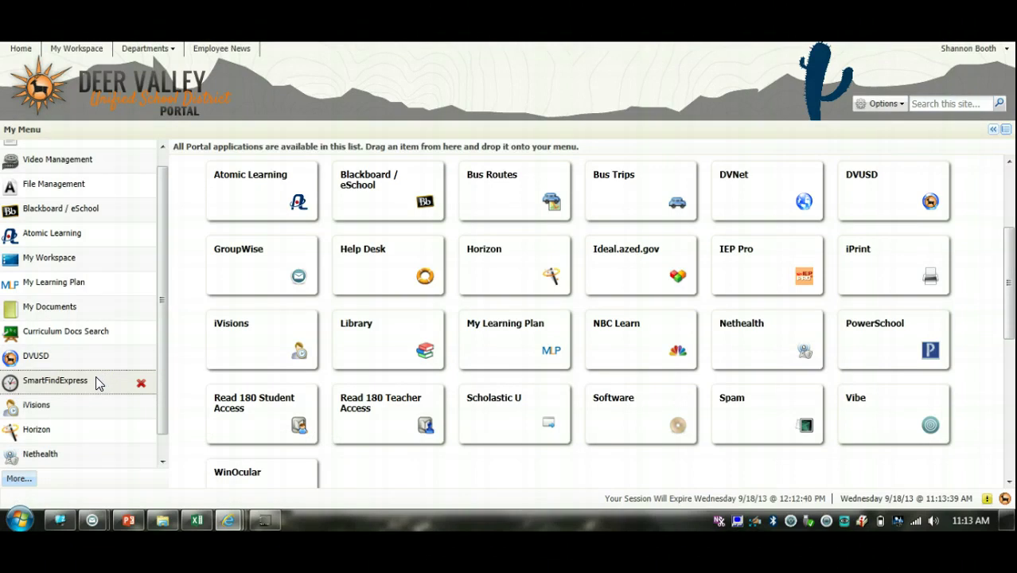
Drag SmartFindExpress to the top of My Menu, above File Management.
left_click_drag(97, 383, 91, 228)
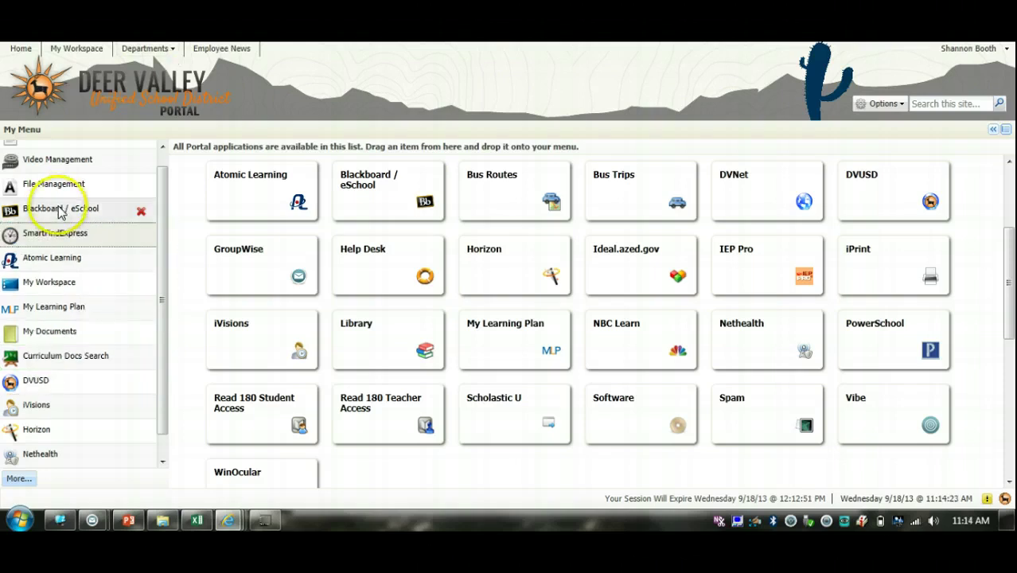
left_click_drag(69, 230, 72, 182)
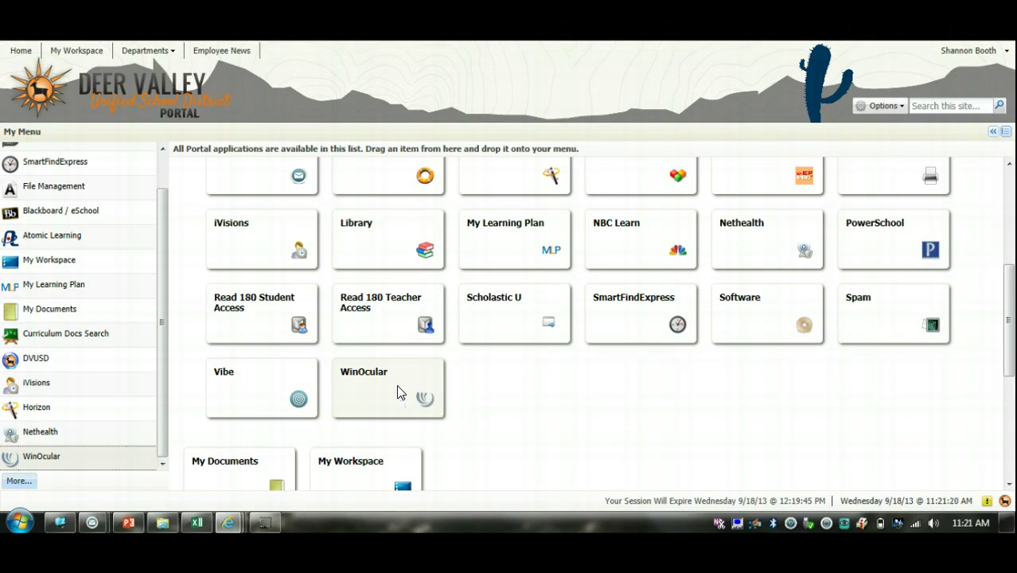
left_click(390, 389)
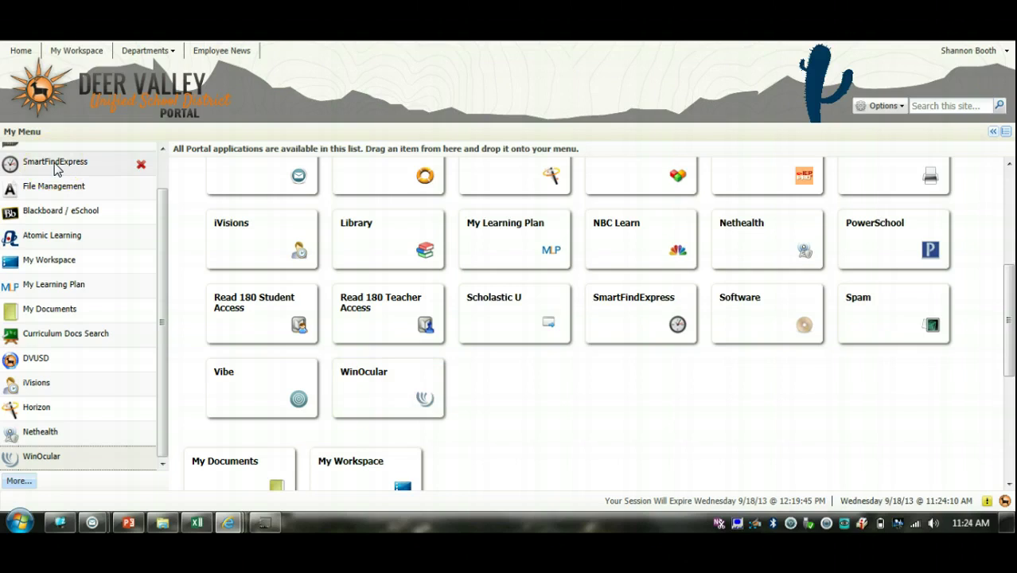
Launch SmartFindExpress from My Menu and reach its Home page.
left_click(54, 163)
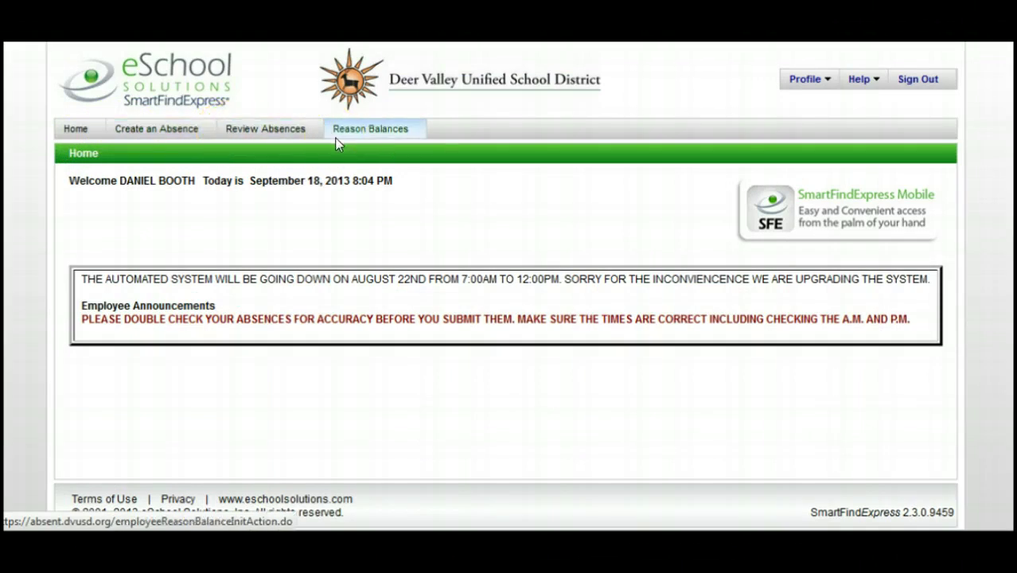
Start a new absence with reason 02 FAMILY ILLNESS.
left_click(175, 129)
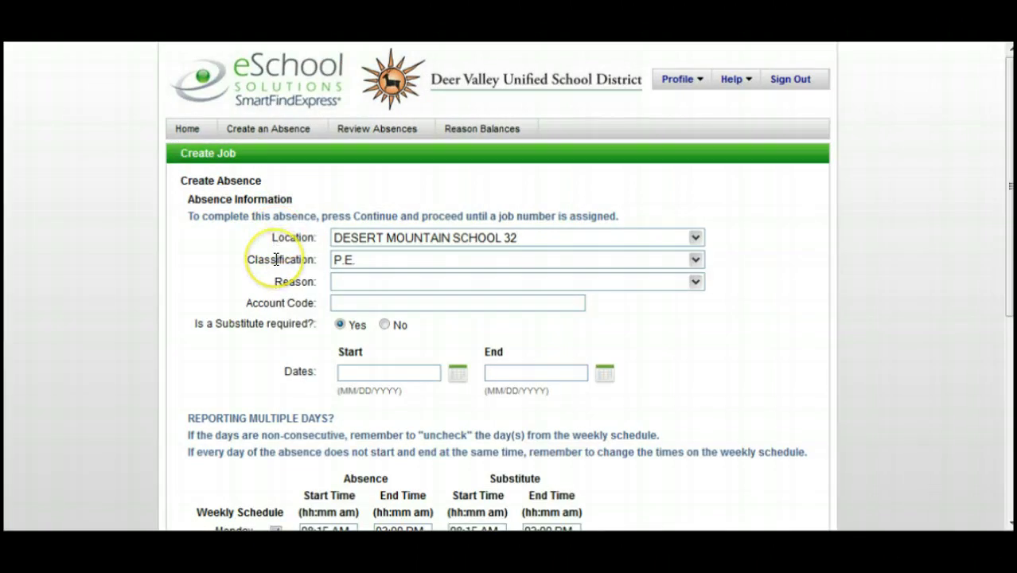
left_click(696, 284)
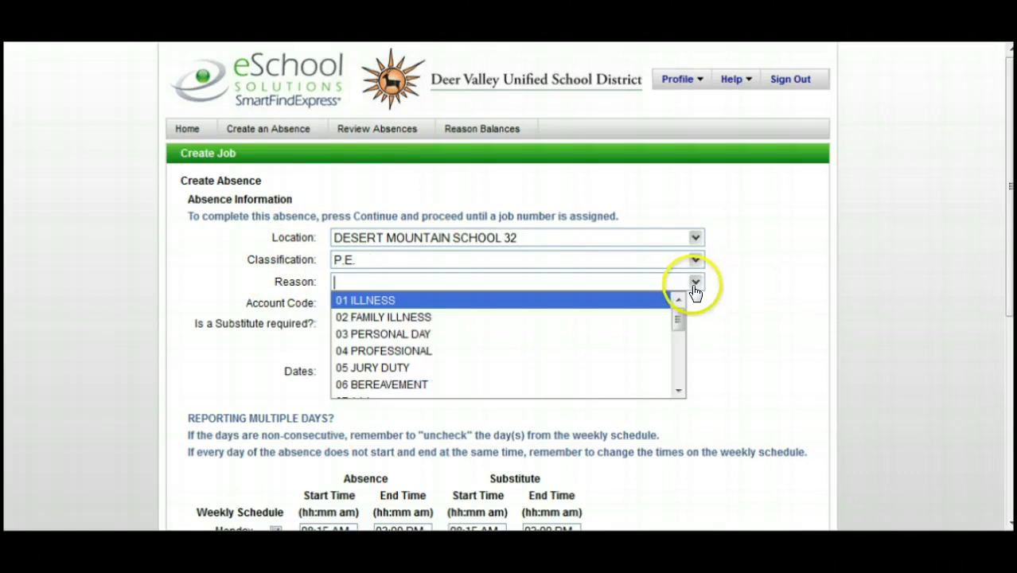
left_click(695, 286)
left_click(696, 286)
left_click_drag(674, 321, 675, 323)
left_click(516, 316)
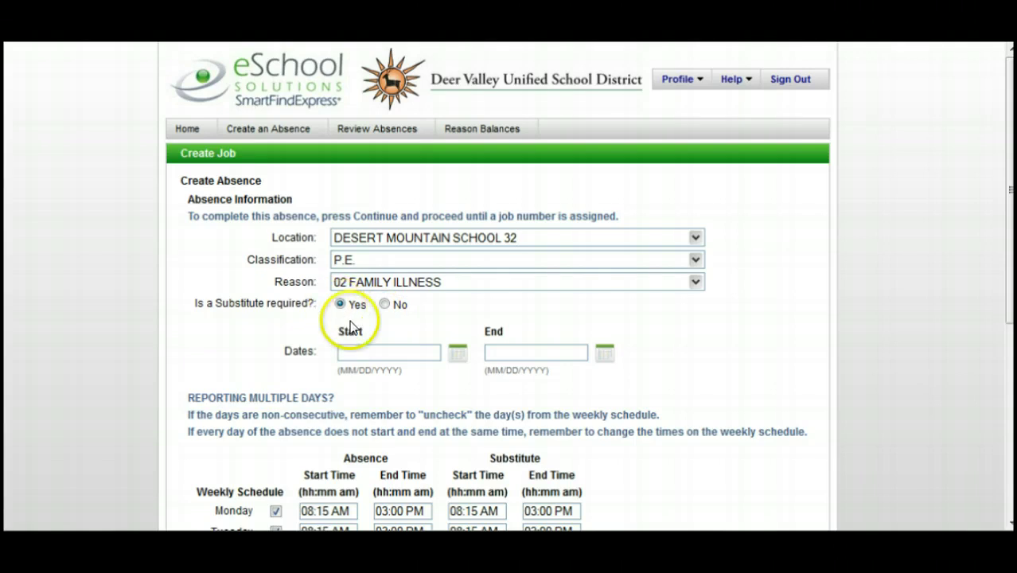
Set the absence start and end dates to 09/19/2013.
left_click(456, 357)
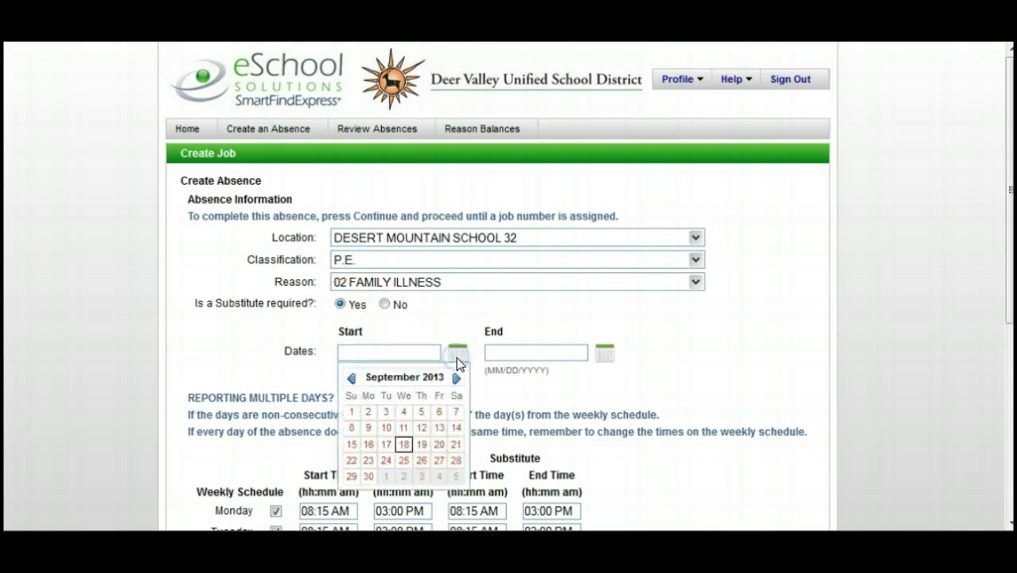
left_click(425, 451)
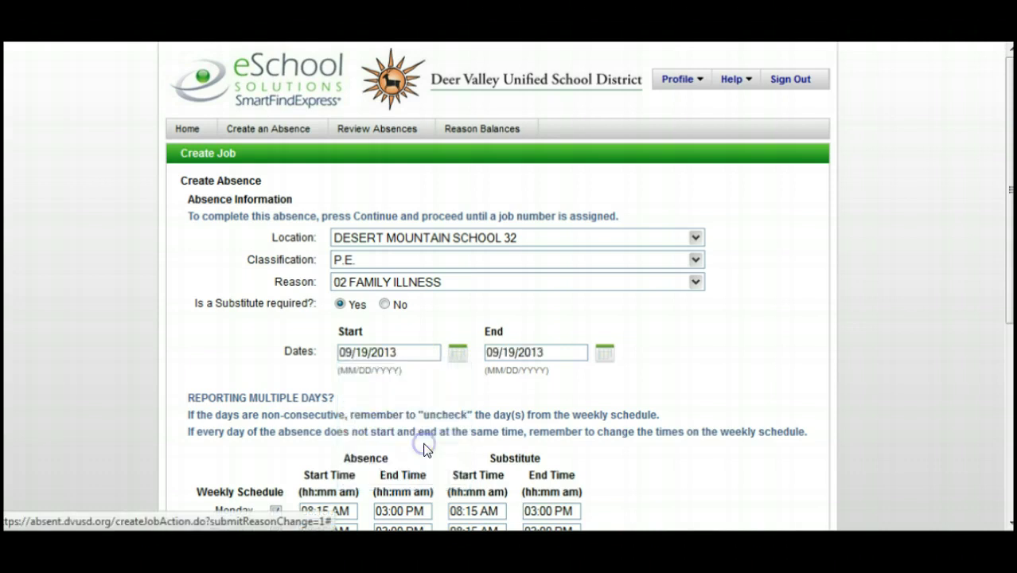
left_click(504, 350)
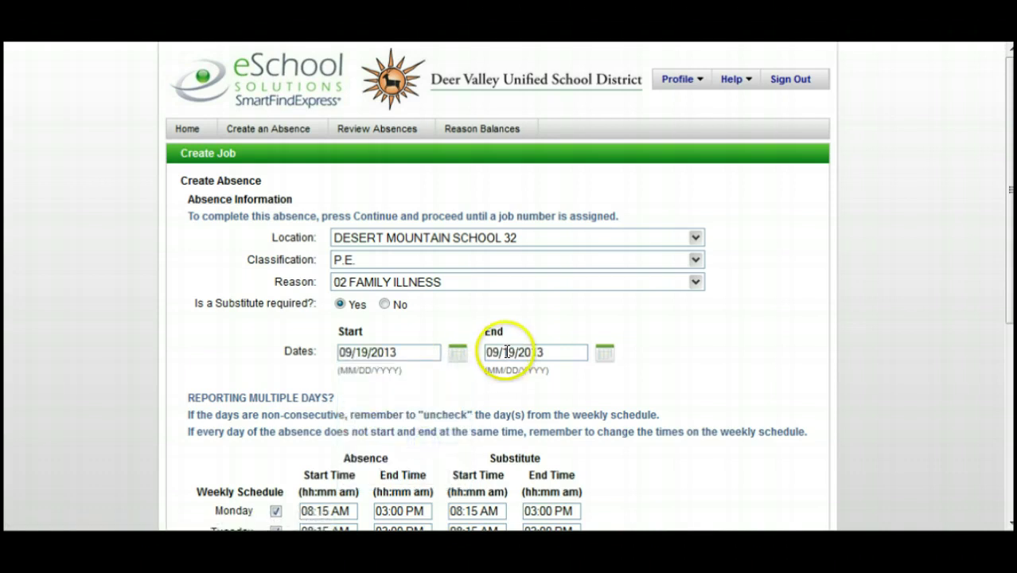
scroll(509, 354, "down", 2)
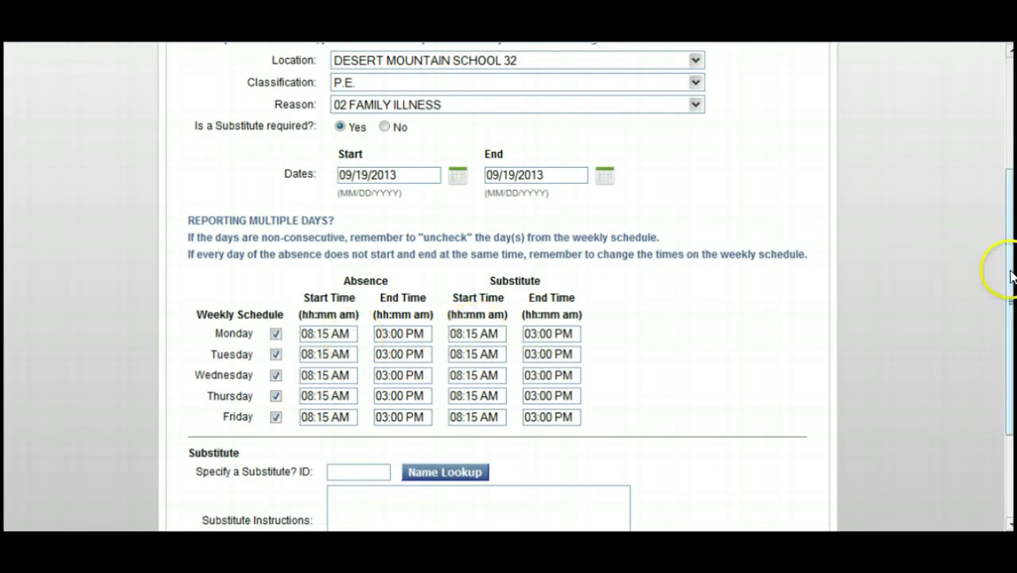
Go to the Substitute section and open Name Lookup for the substitute ID.
left_click_drag(1008, 270, 1001, 357)
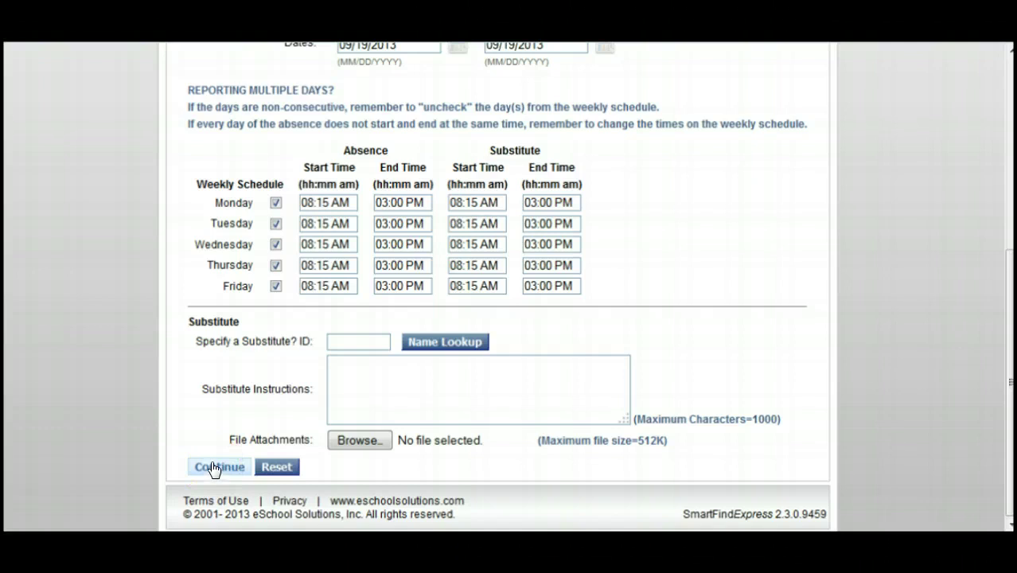
left_click(364, 365)
left_click(354, 342)
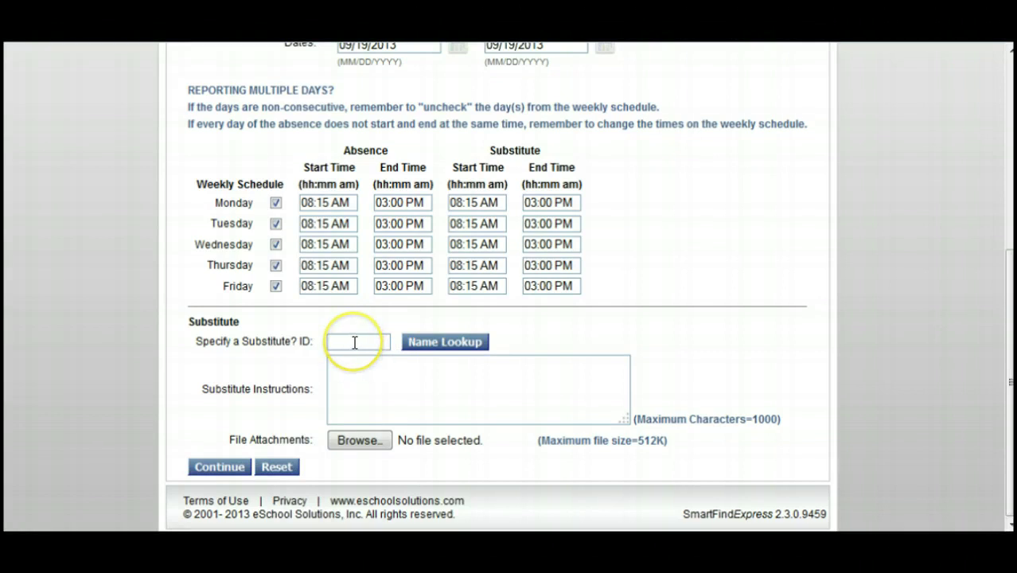
left_click(430, 344)
Search substitutes by the substitute's last name and select the matching result.
left_click(430, 344)
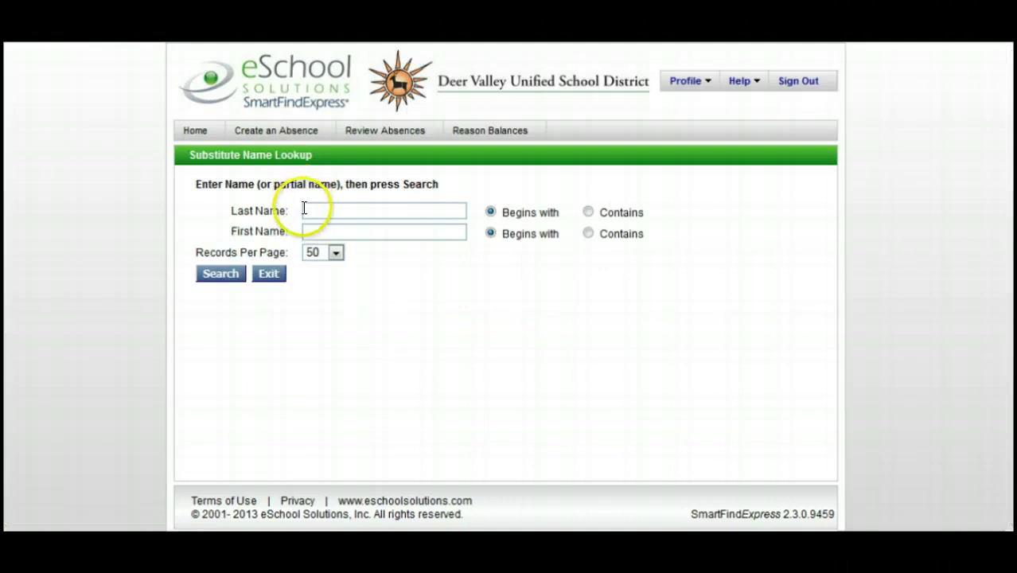
type("Thom")
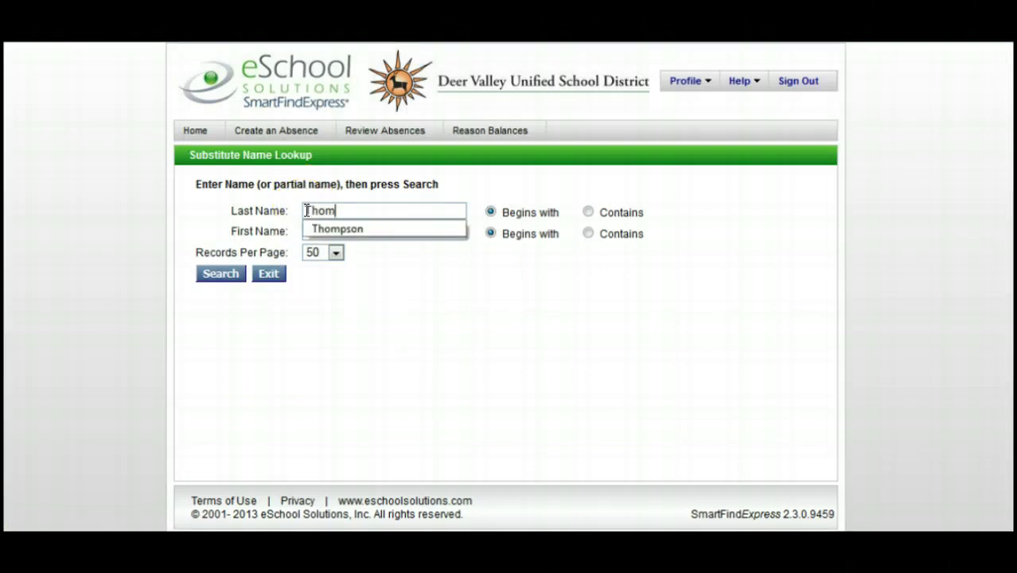
left_click(340, 228)
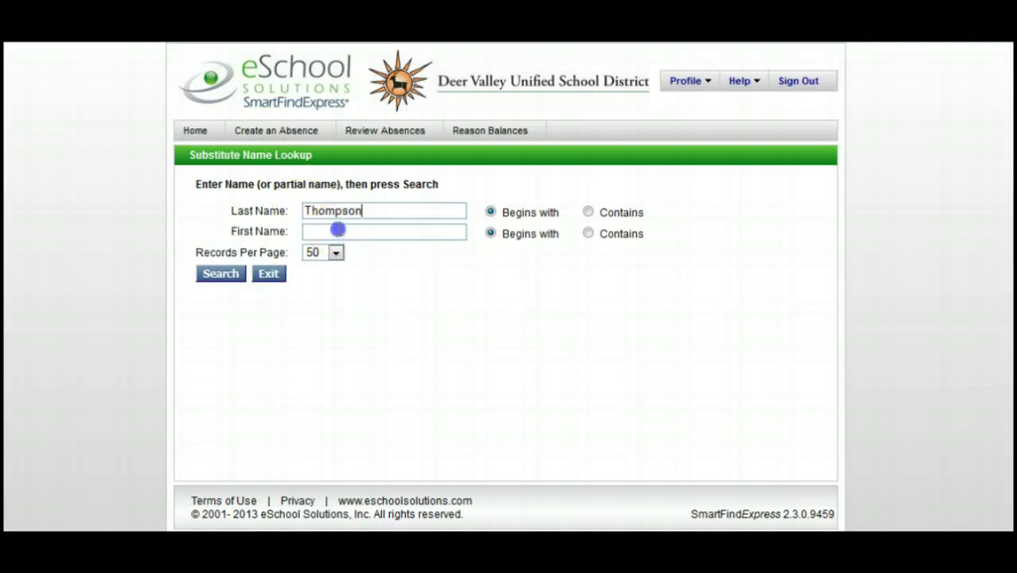
left_click(221, 273)
left_click(214, 355)
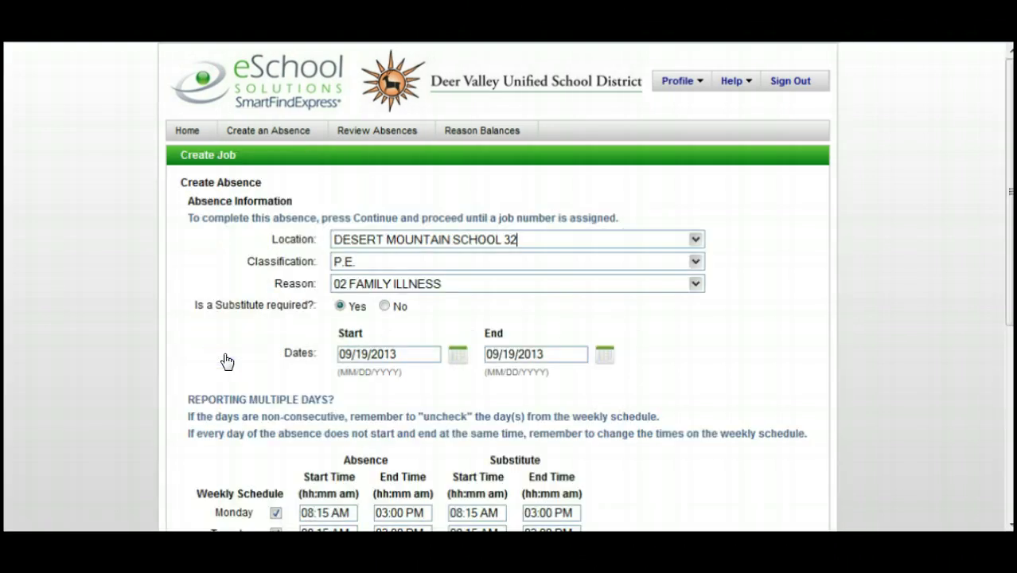
Proceed to the Create Absence Confirmation page with the chosen substitute.
scroll(1007, 270, "down", 2)
left_click_drag(1006, 270, 1006, 377)
left_click(514, 430)
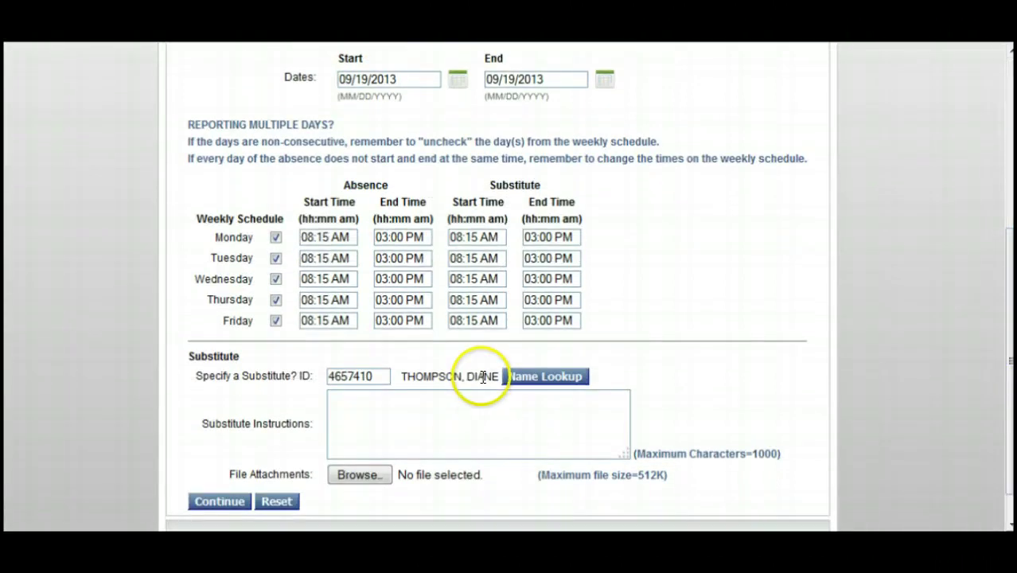
left_click(221, 502)
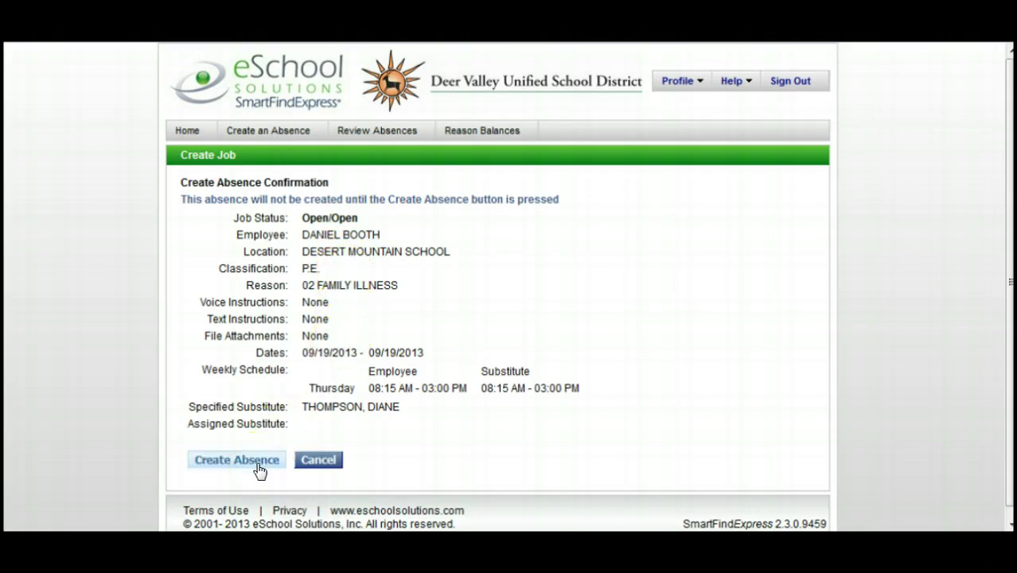
Create the absence, receiving job number 691983 with Open status.
left_click(234, 463)
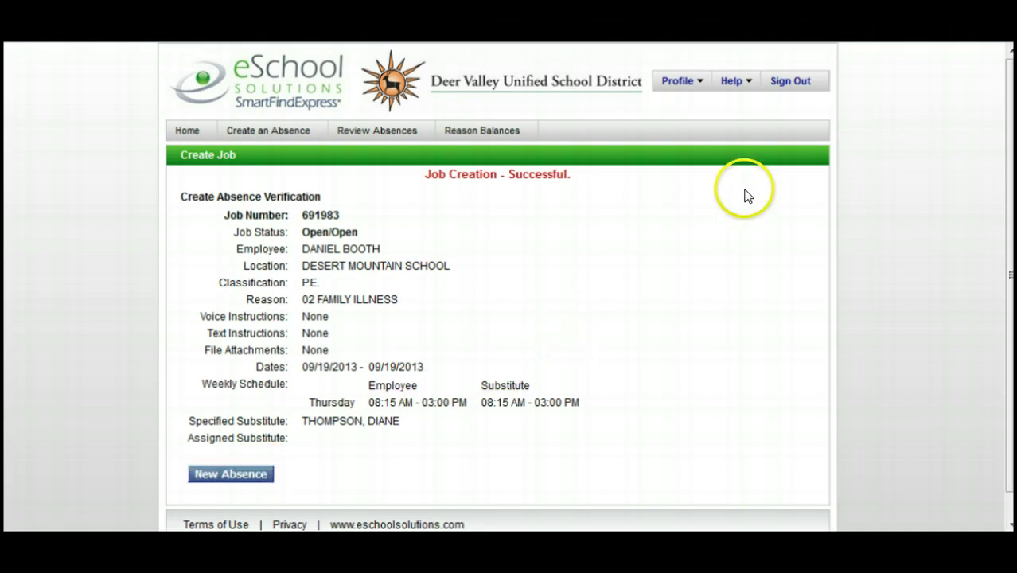
Sign out of SmartFindExpress and open WinOcular WorkSpace from the DVUSD Portal.
left_click(799, 80)
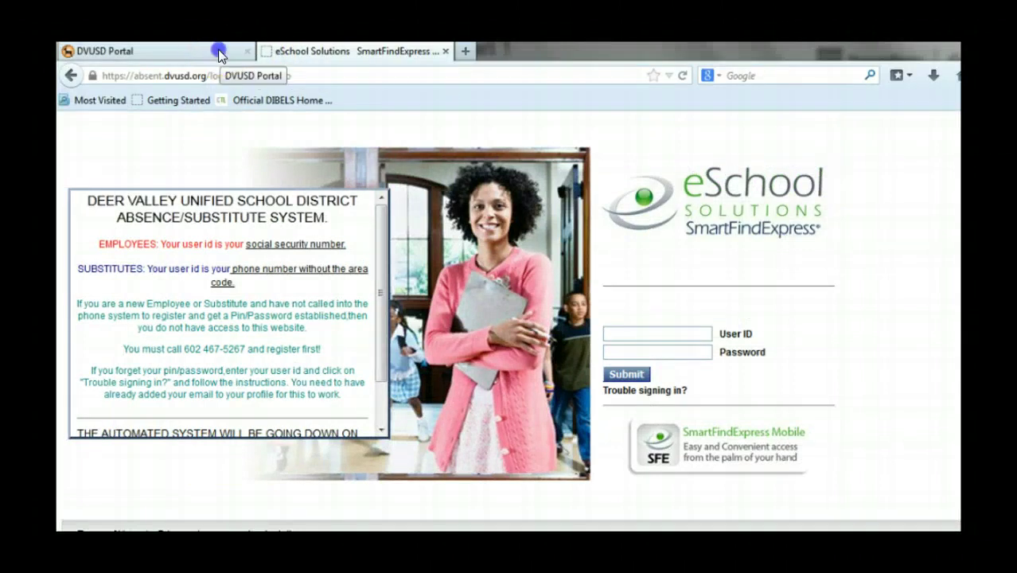
left_click(221, 54)
left_click_drag(227, 280, 227, 363)
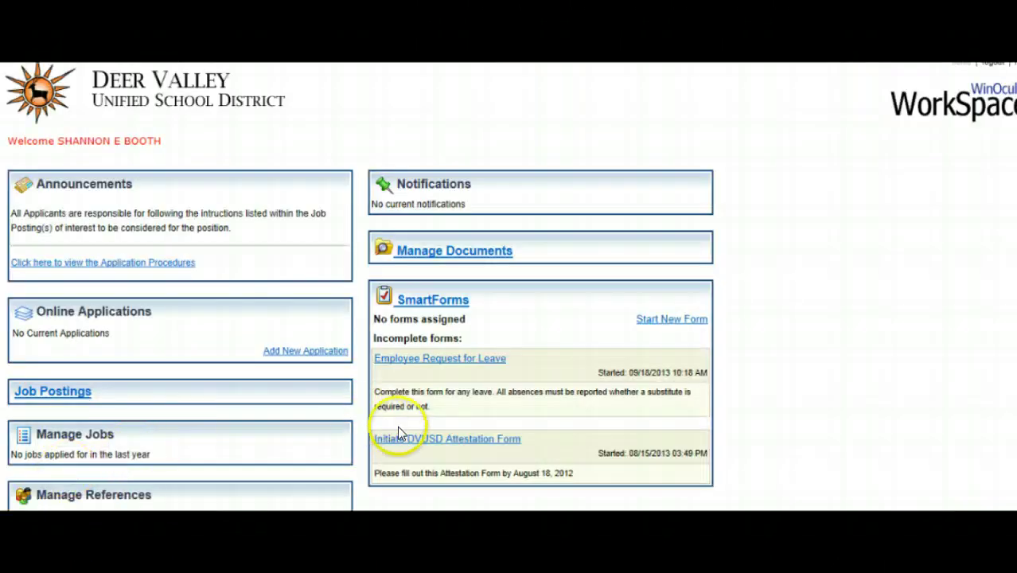
Open the incomplete Employee Request for Leave and initiate the form dated 09/18/2013.
left_click(413, 366)
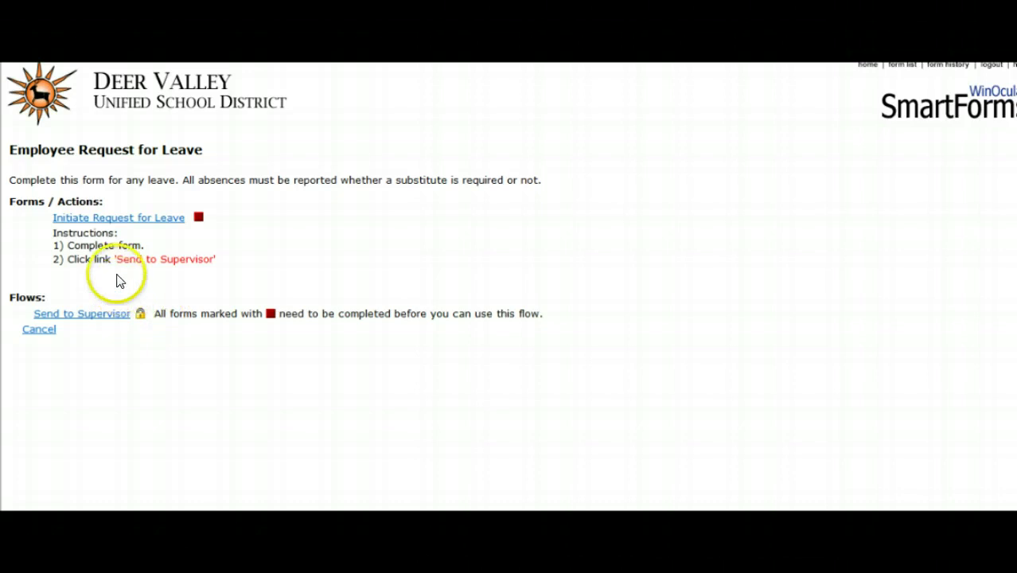
left_click(115, 220)
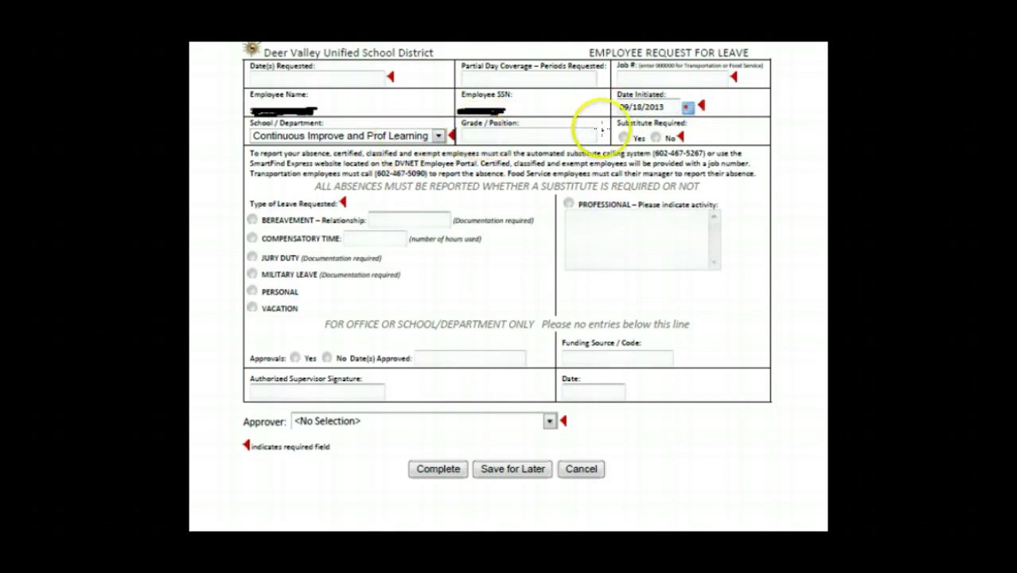
Mark Substitute Required as No and bring up the Approver dropdown list.
left_click(655, 137)
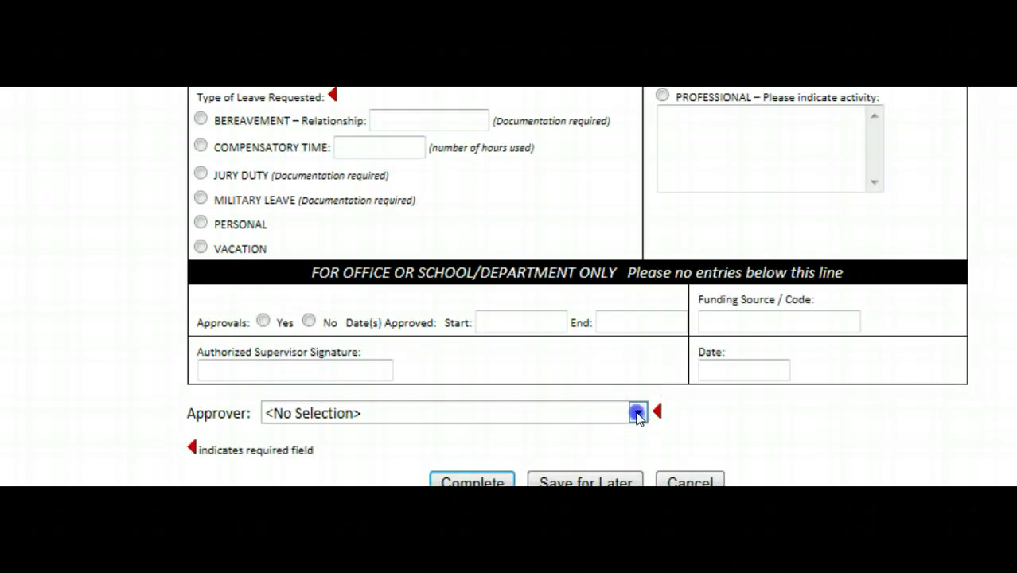
left_click(638, 413)
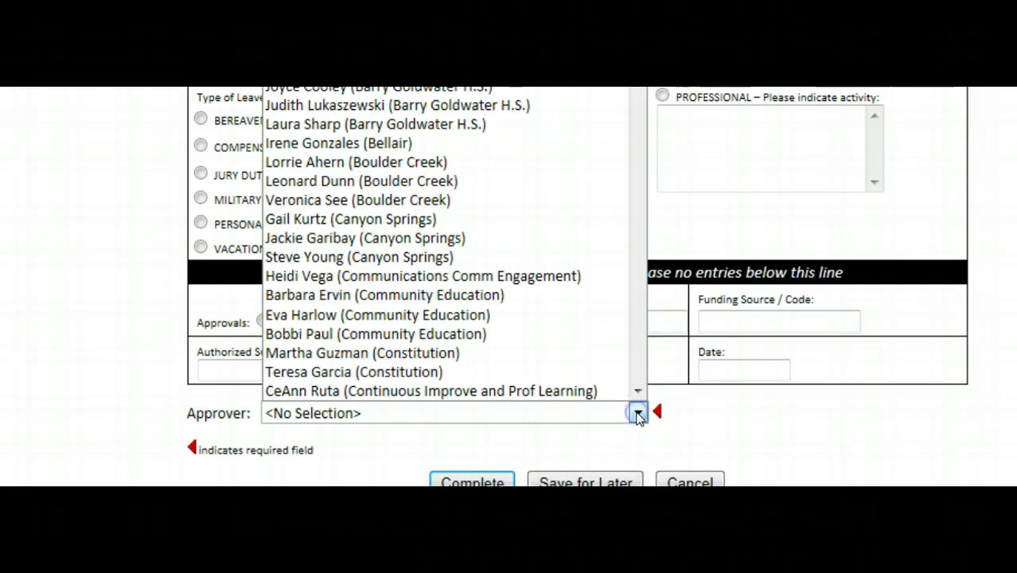
Submit the leave form, send it to the supervisor, then return to the SmartFindExpress sign-in page.
left_click(467, 485)
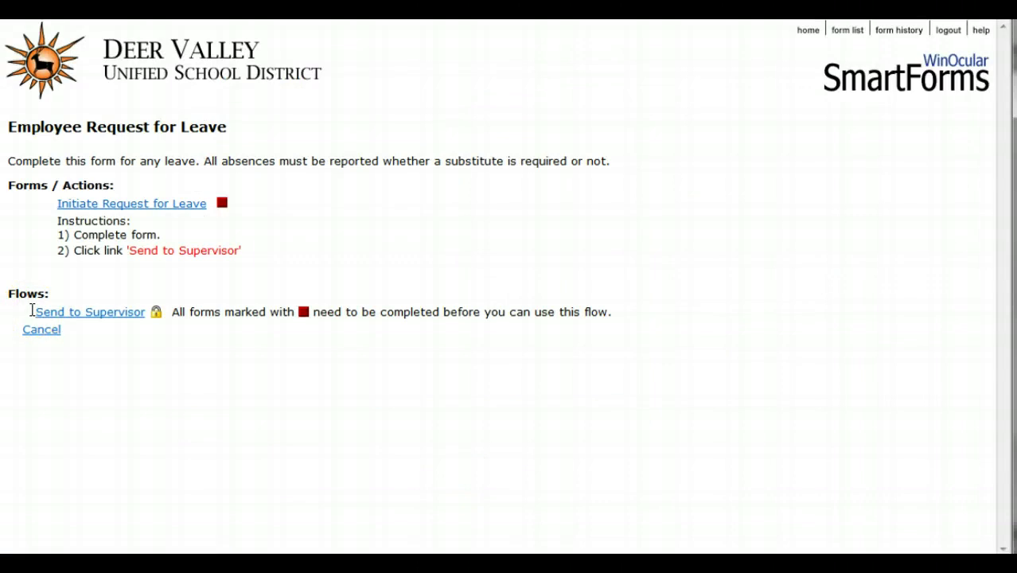
left_click(51, 316)
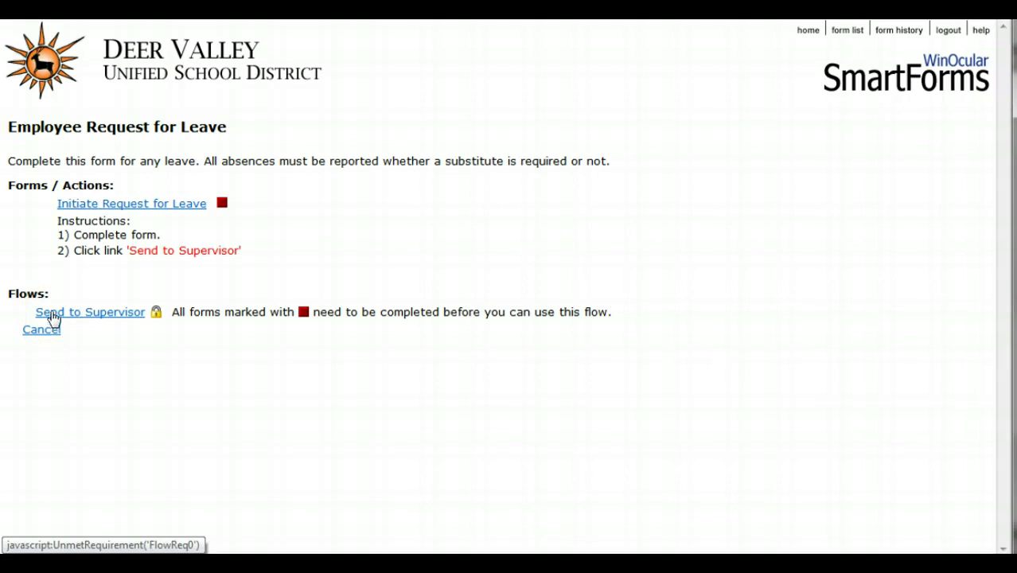
left_click(38, 350)
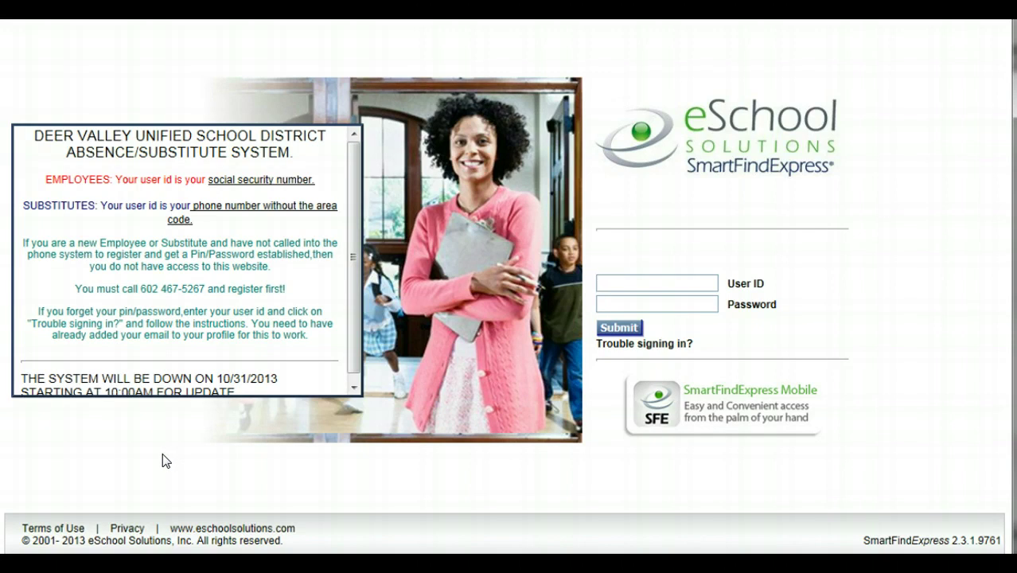
left_click(99, 481)
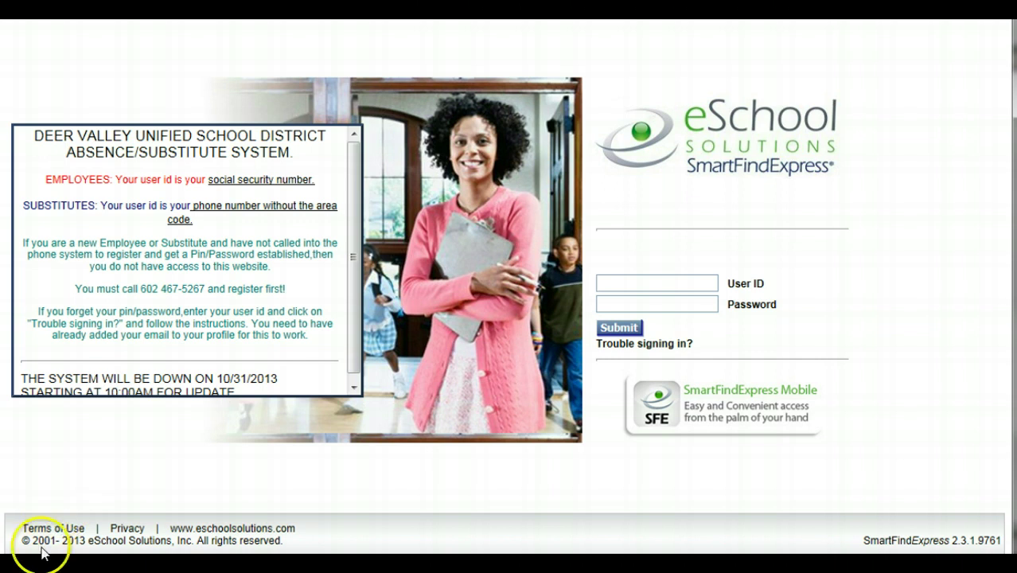